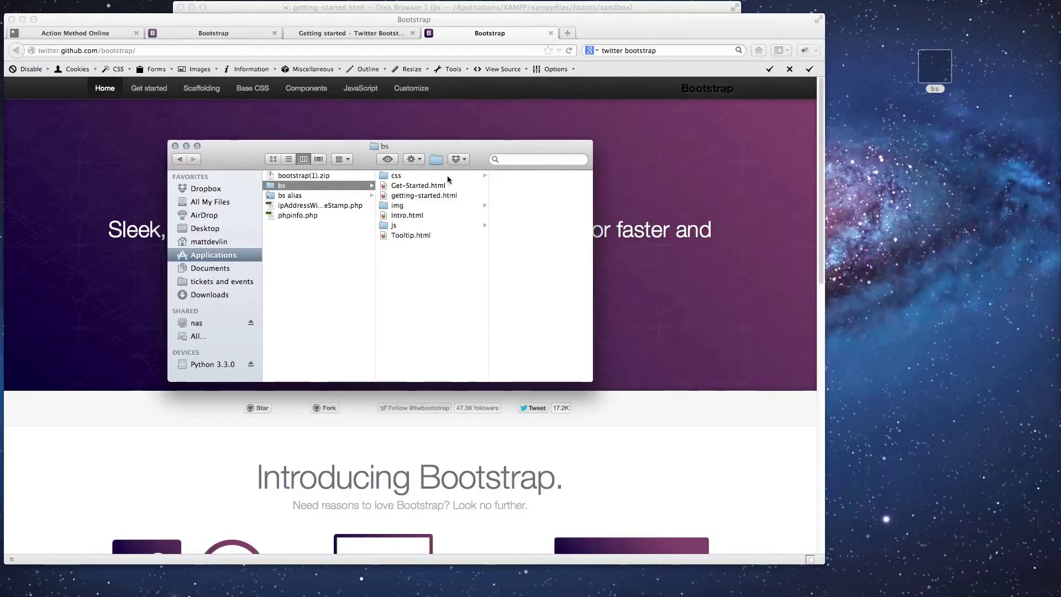
Step: Push the bs Finder window mostly off-screen and widen the Bootstrap browser window
{"action": "left_click_drag", "start_coordinate": [188, 149], "coordinate": [351, 124]}
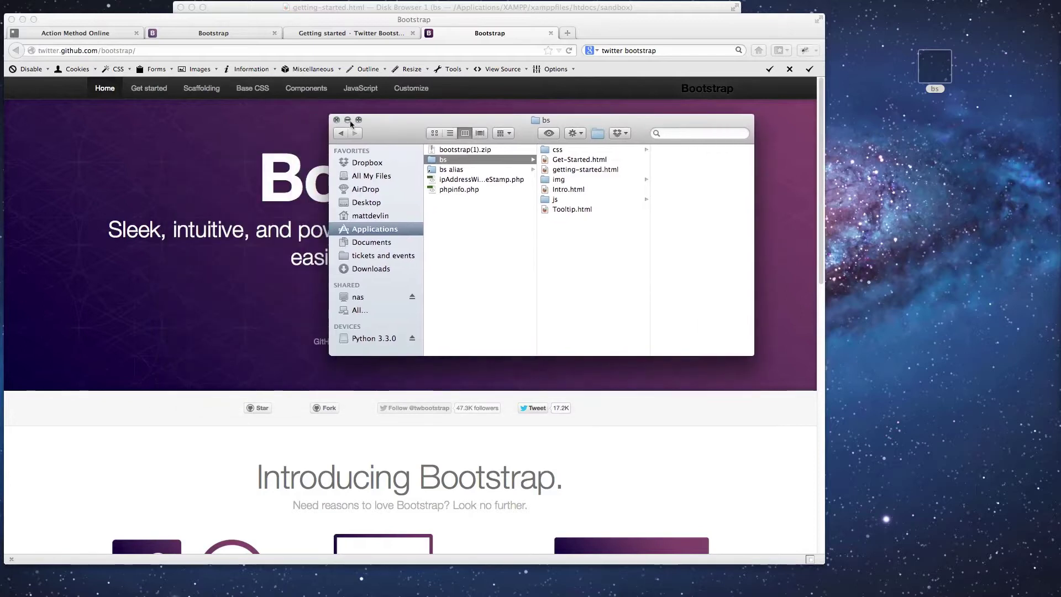
{"action": "left_click_drag", "start_coordinate": [423, 119], "coordinate": [744, 133]}
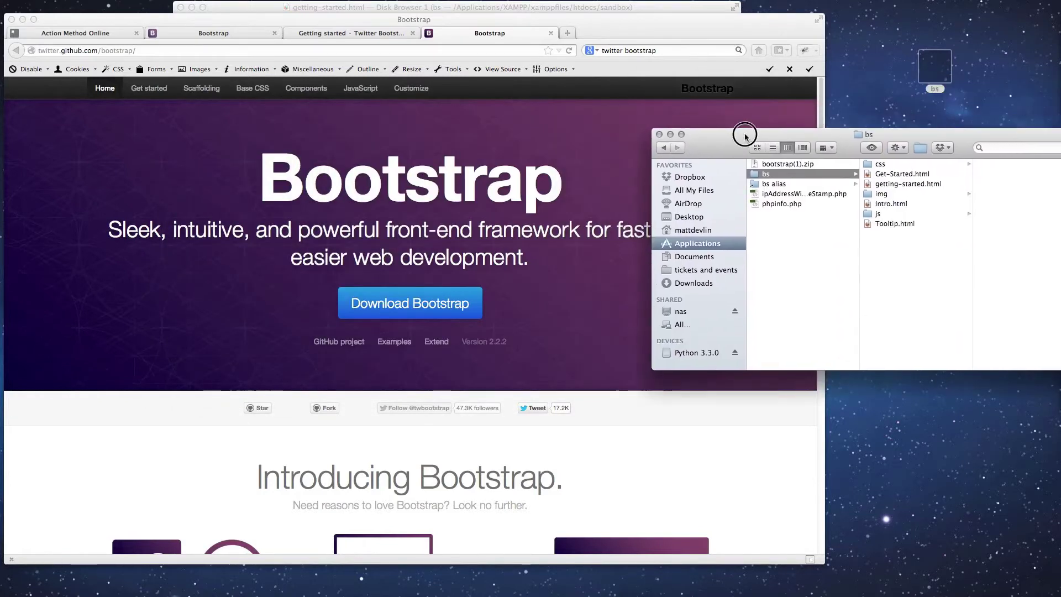
{"action": "left_click", "coordinate": [698, 29]}
{"action": "left_click_drag", "start_coordinate": [825, 68], "coordinate": [1043, 71]}
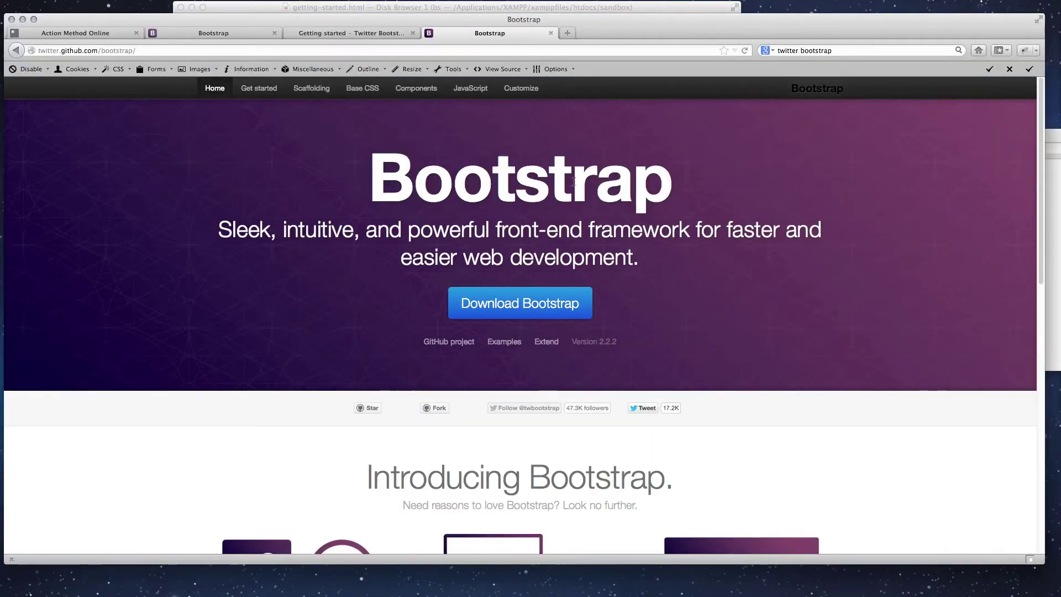
Step: Go to the Bootstrap 'Get started' page from the top navigation
{"action": "left_click", "coordinate": [259, 88]}
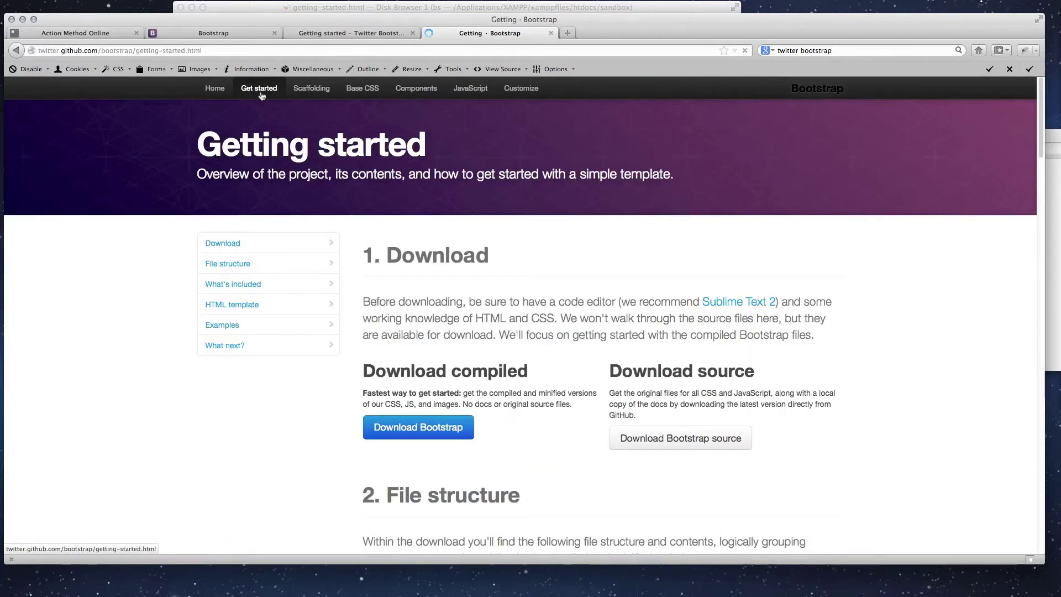
{"action": "scroll", "coordinate": [564, 362], "scroll_direction": "down", "scroll_amount": 4}
{"action": "scroll", "coordinate": [564, 362], "scroll_direction": "down", "scroll_amount": 4}
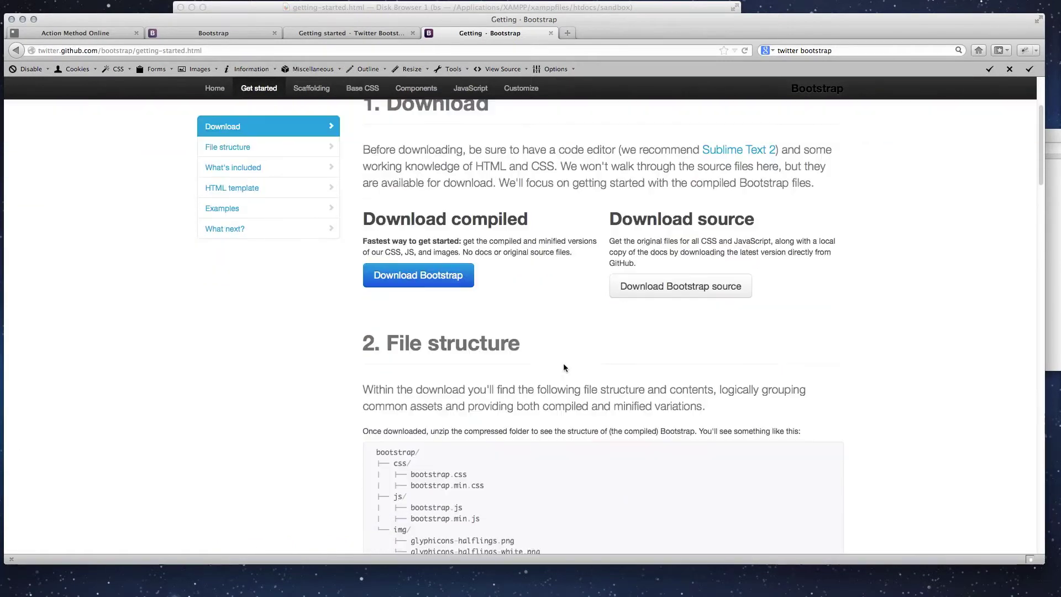
{"action": "scroll", "coordinate": [564, 362], "scroll_direction": "down", "scroll_amount": 3}
{"action": "scroll", "coordinate": [565, 362], "scroll_direction": "down", "scroll_amount": 2}
{"action": "scroll", "coordinate": [562, 362], "scroll_direction": "down", "scroll_amount": 1}
{"action": "scroll", "coordinate": [562, 362], "scroll_direction": "up", "scroll_amount": 3}
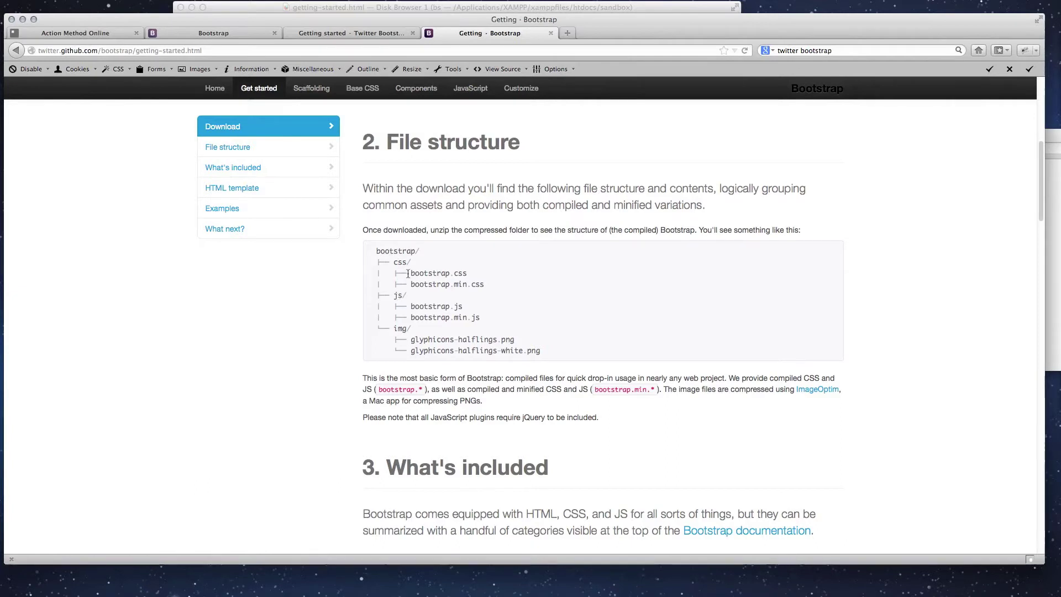
Step: Highlight the css and js folders in the '2. File structure' file tree
{"action": "left_click_drag", "start_coordinate": [393, 262], "coordinate": [405, 263]}
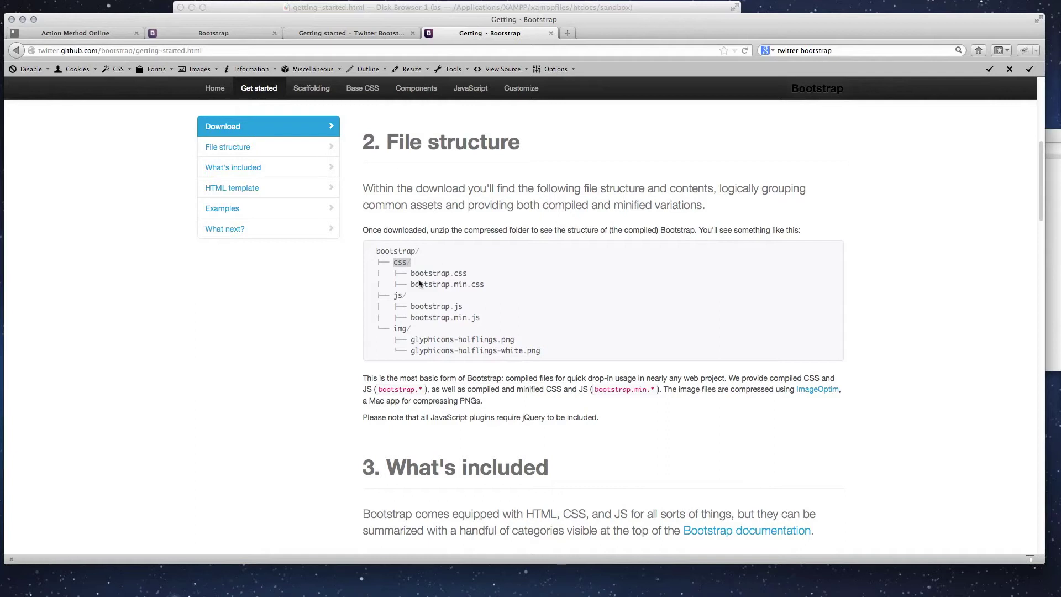
{"action": "left_click", "coordinate": [401, 297]}
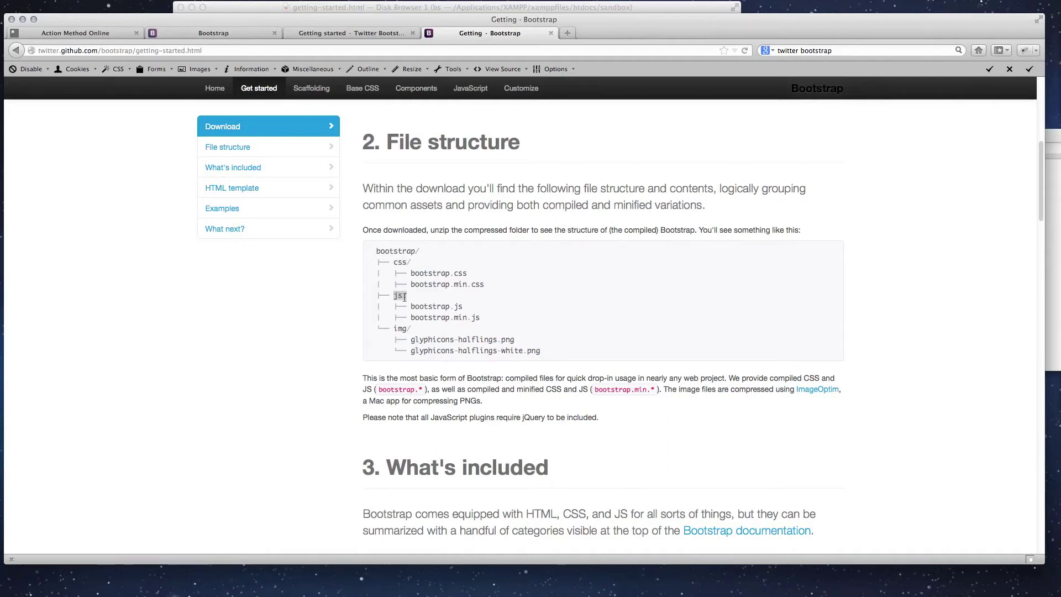